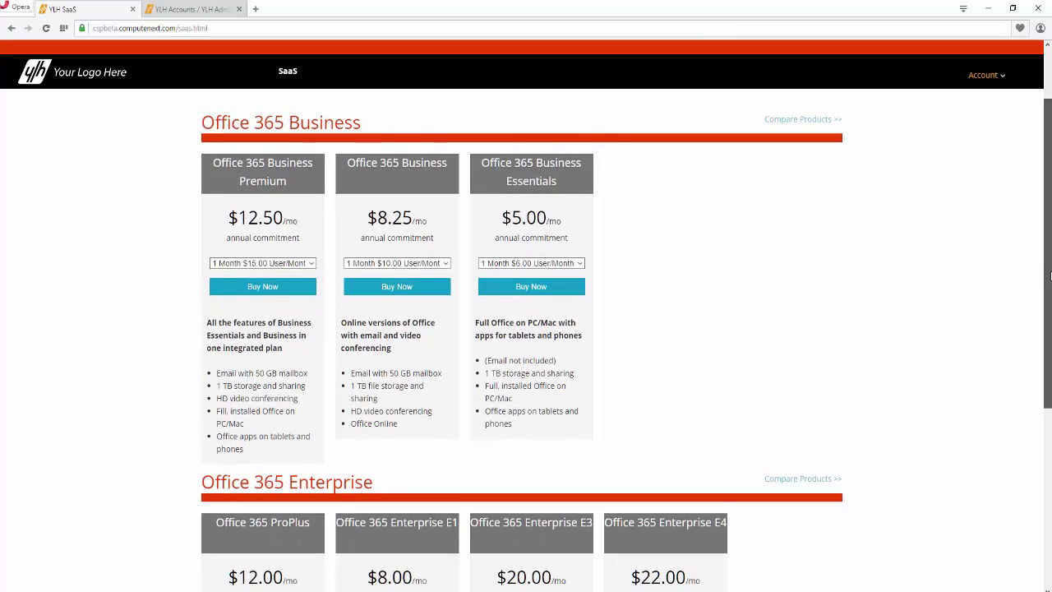
# - Choose the 1 Month $15.00 User/Month commitment for Office 365 Business Premium and open its purchase page
pyautogui.moveTo(1050, 274); pyautogui.dragTo(1050, 372)
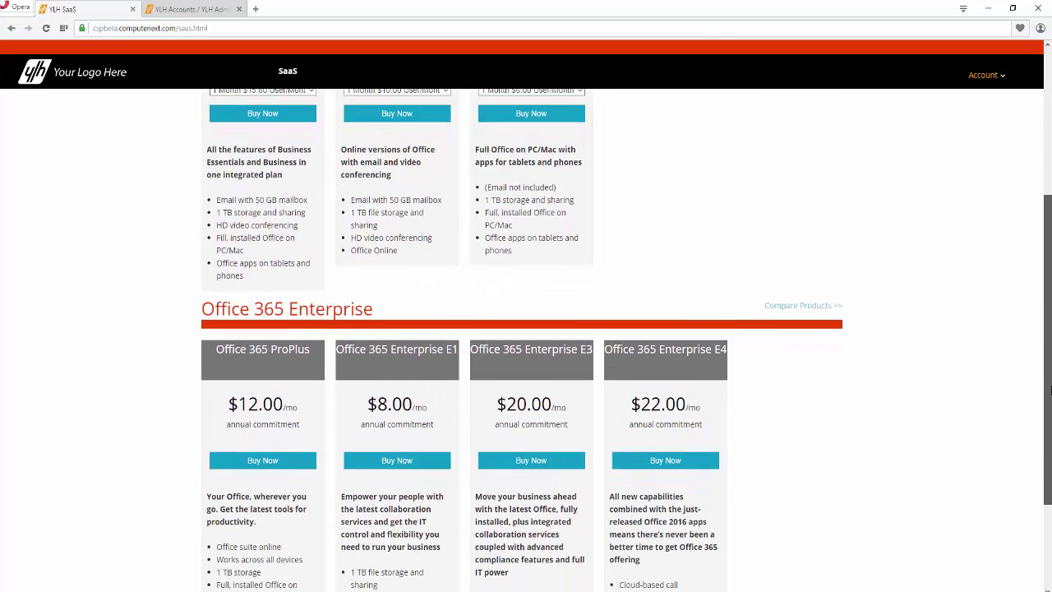
pyautogui.scroll(2, 1050, 372)
pyautogui.scroll(1, 1049, 371)
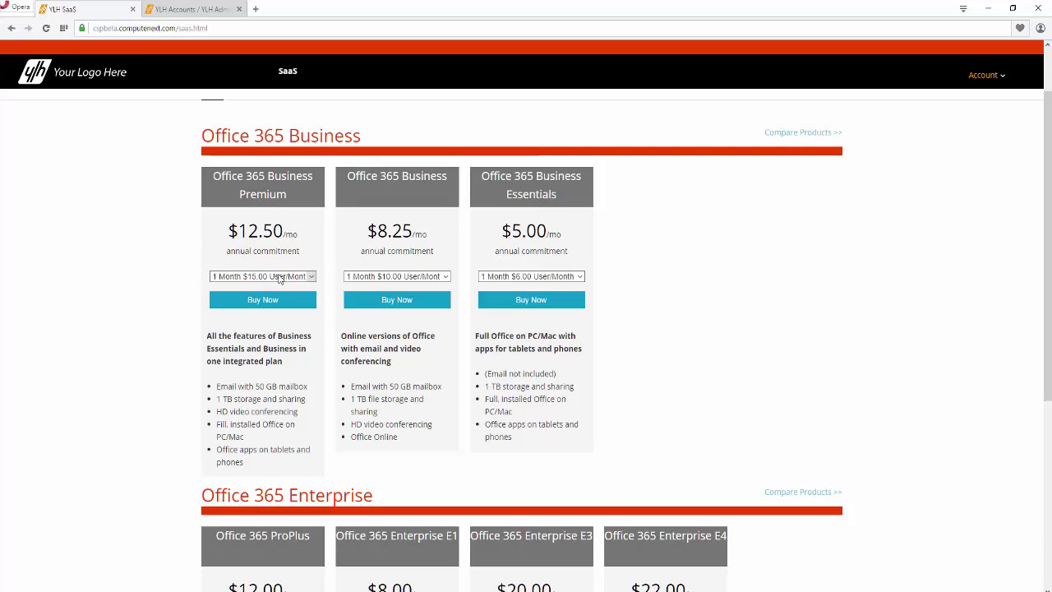
pyautogui.click(282, 277)
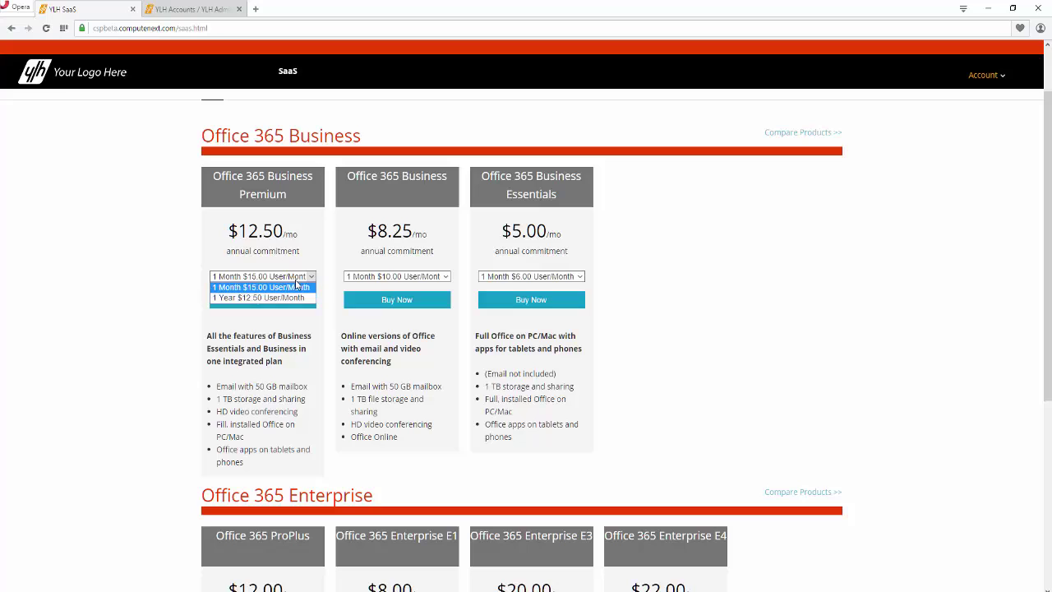
pyautogui.click(294, 287)
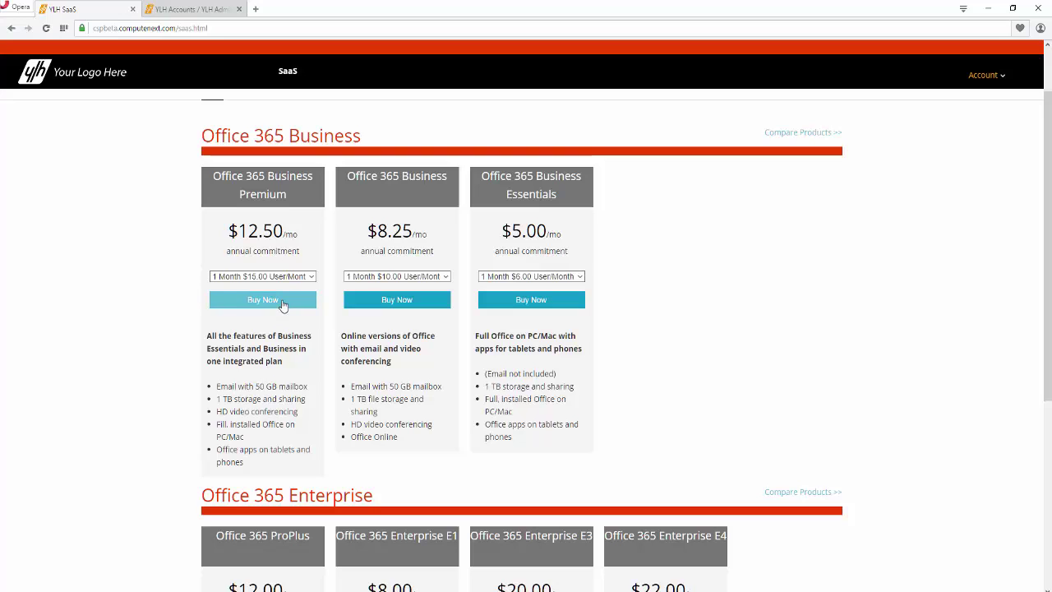
pyautogui.click(281, 305)
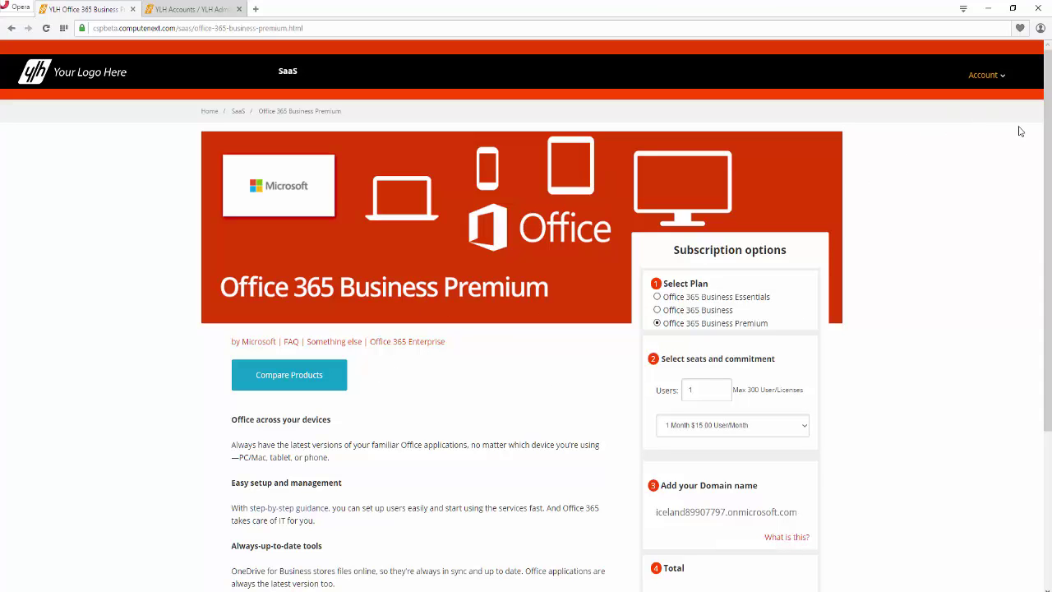
# - Set the number of users to 10, agree to the terms and conditions, and buy the Office 365 Business Premium subscription
pyautogui.moveTo(1044, 159); pyautogui.dragTo(1034, 205)
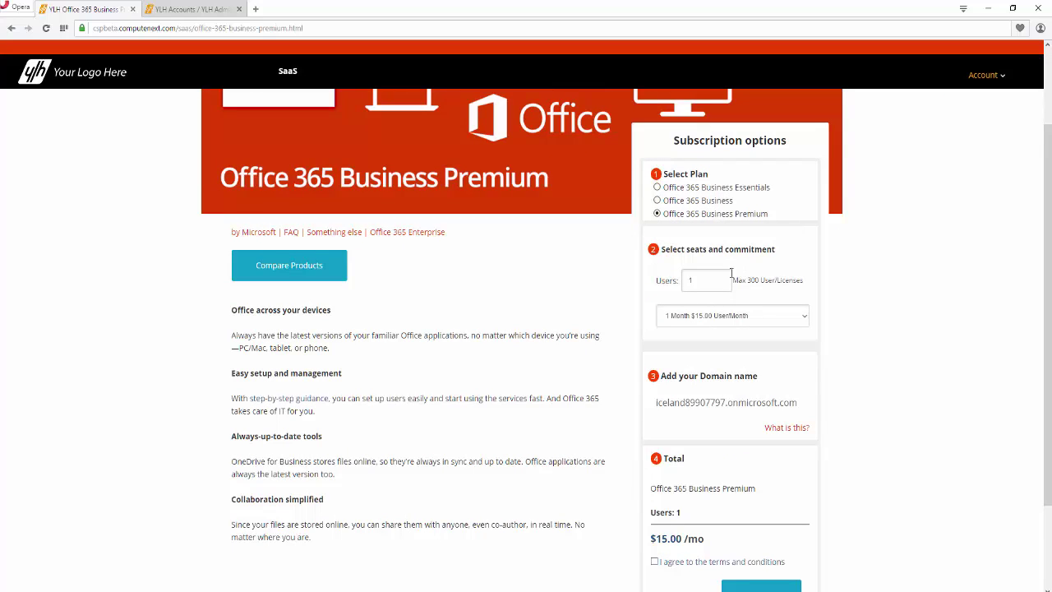
pyautogui.write('0')
pyautogui.click(756, 298)
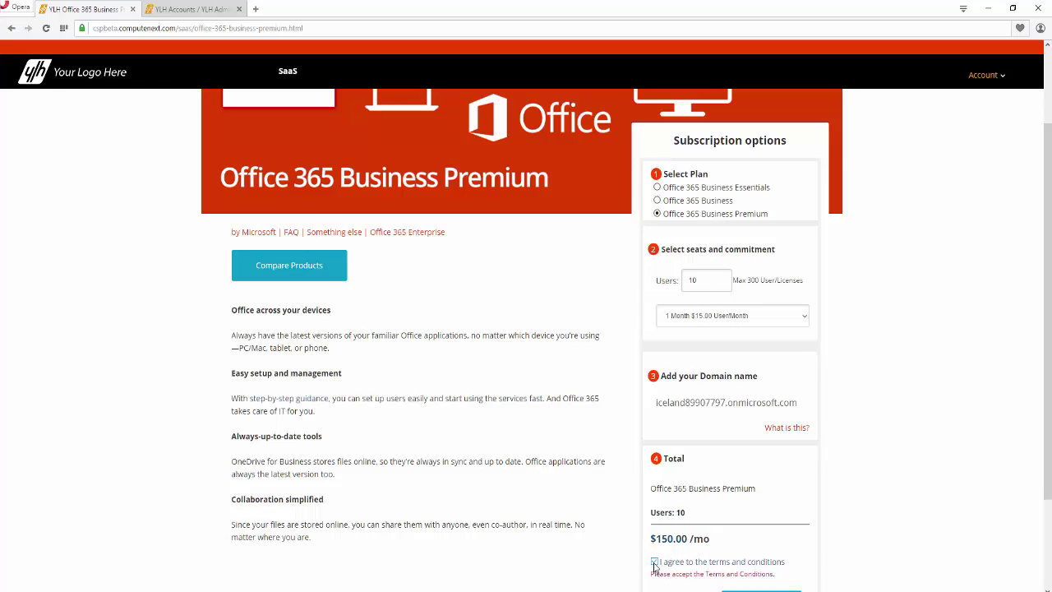
pyautogui.click(655, 564)
pyautogui.scroll(-3, 1047, 211)
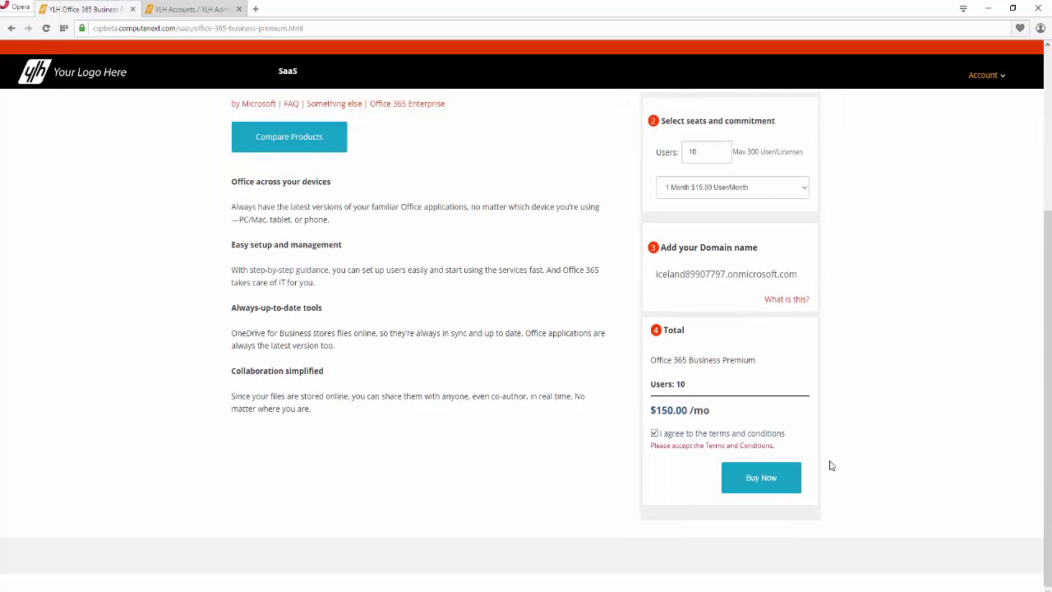
pyautogui.click(769, 491)
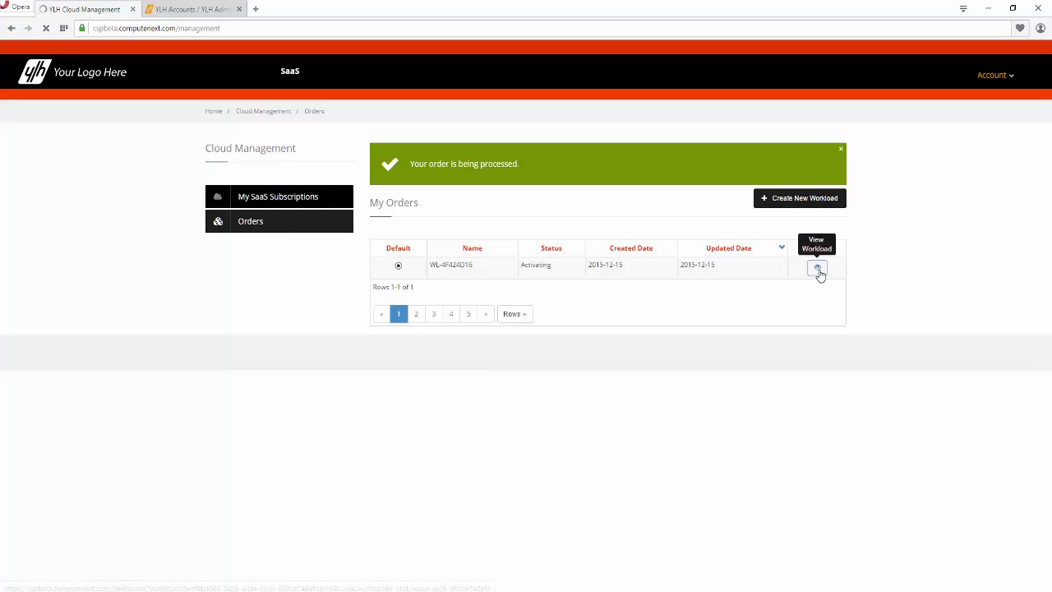
# - View the new order's workload and inspect the provisioning steps of its Office 365 Business Premium resource
pyautogui.click(819, 271)
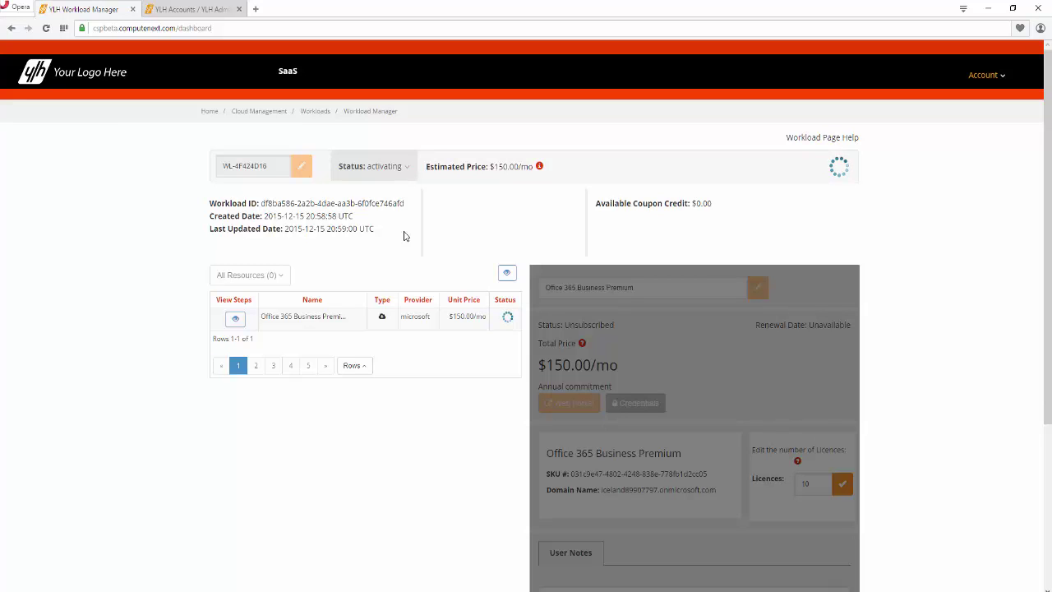
pyautogui.click(236, 320)
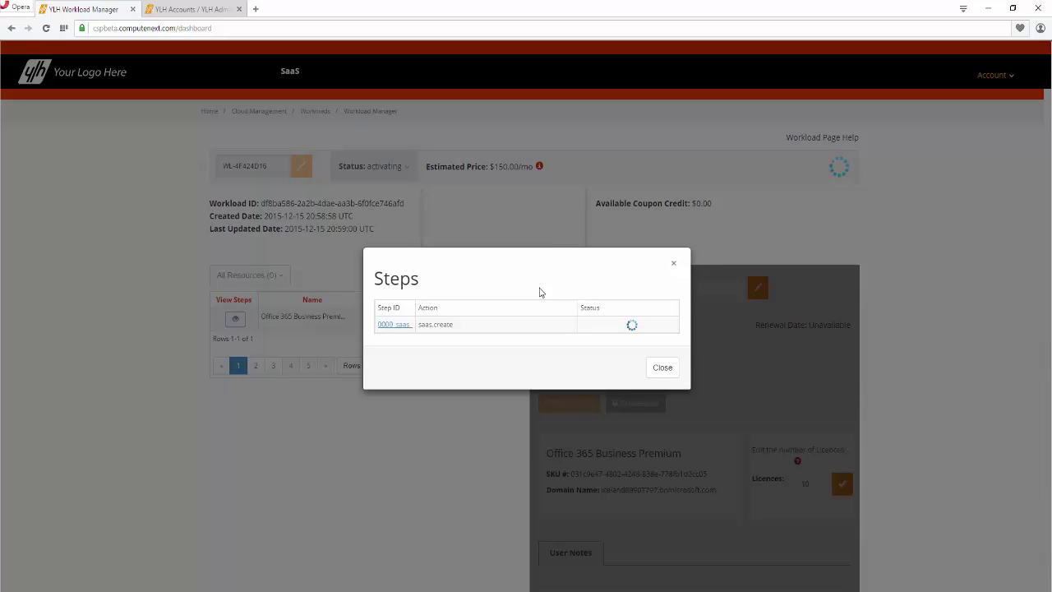
pyautogui.click(662, 369)
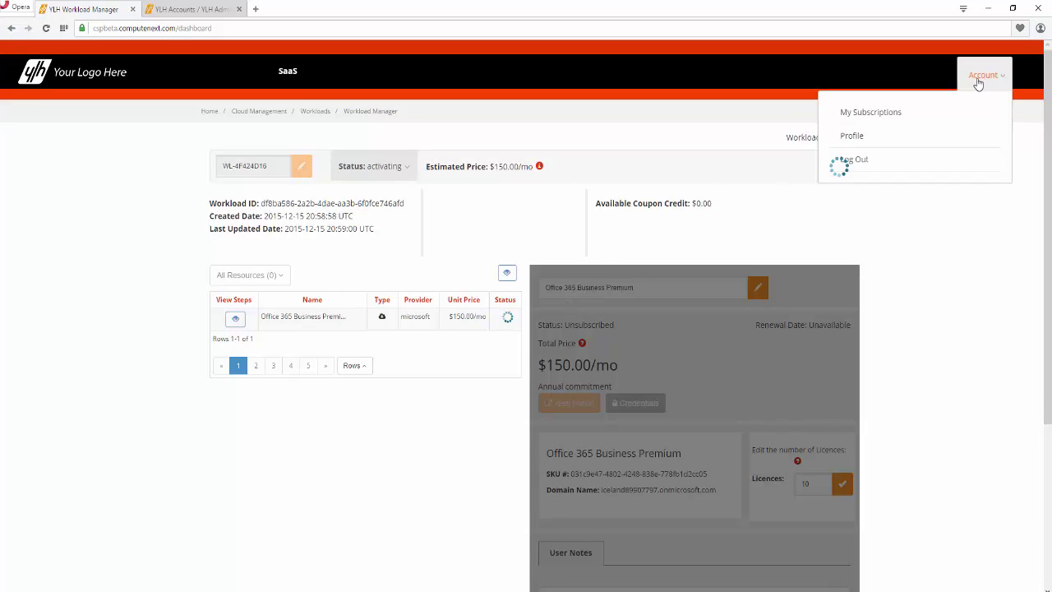
# - Open the account's SaaS subscriptions, view the active Office 365 Business Premium product, and return to the subscription list
pyautogui.moveTo(978, 78)
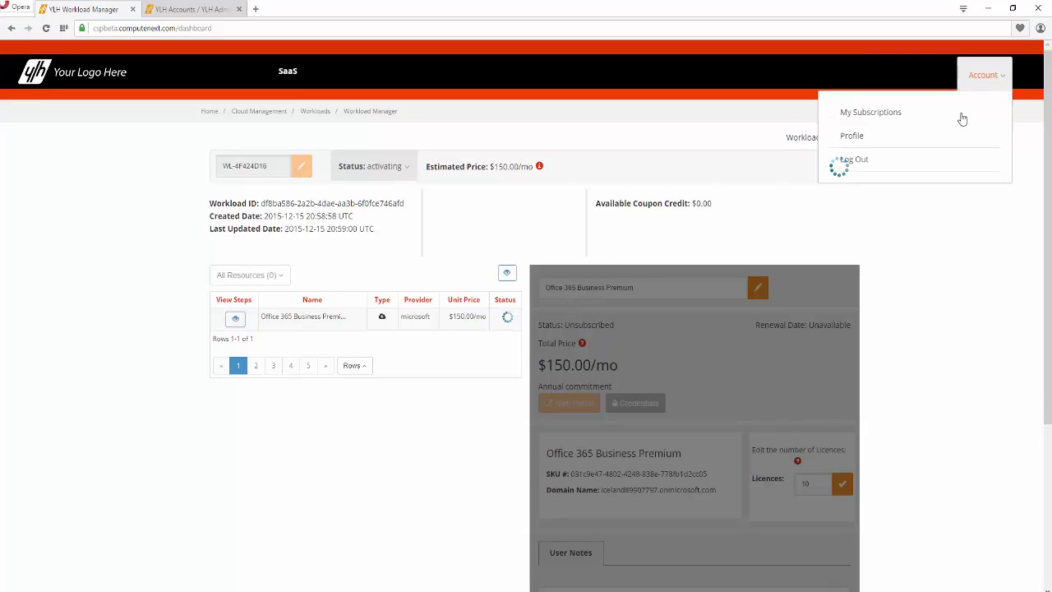
pyautogui.click(898, 112)
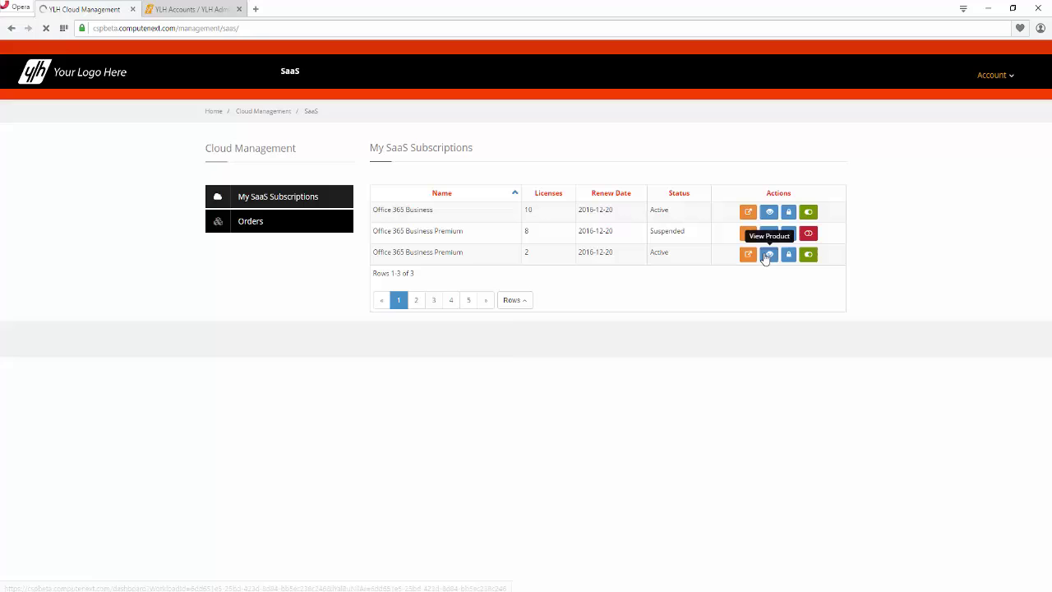
pyautogui.click(764, 255)
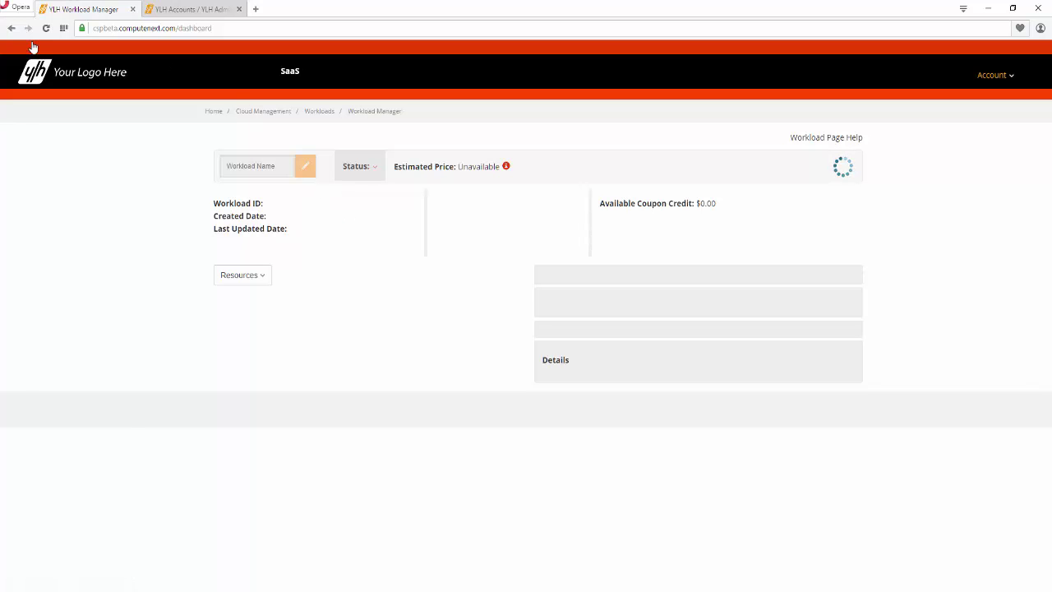
pyautogui.click(10, 29)
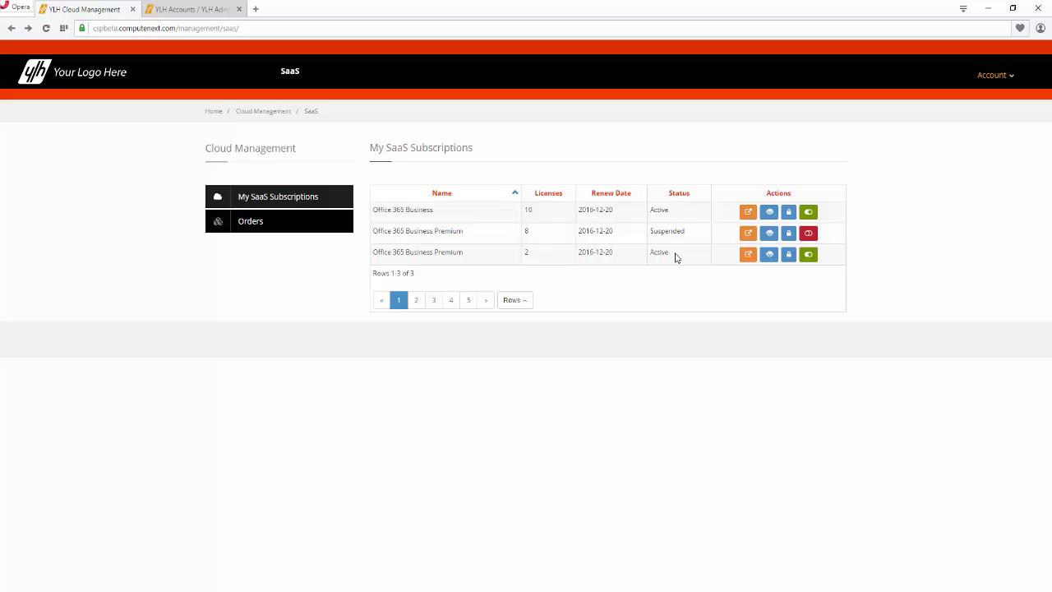
# - View the login credentials of the active Office 365 Business Premium subscription and close them
pyautogui.click(789, 257)
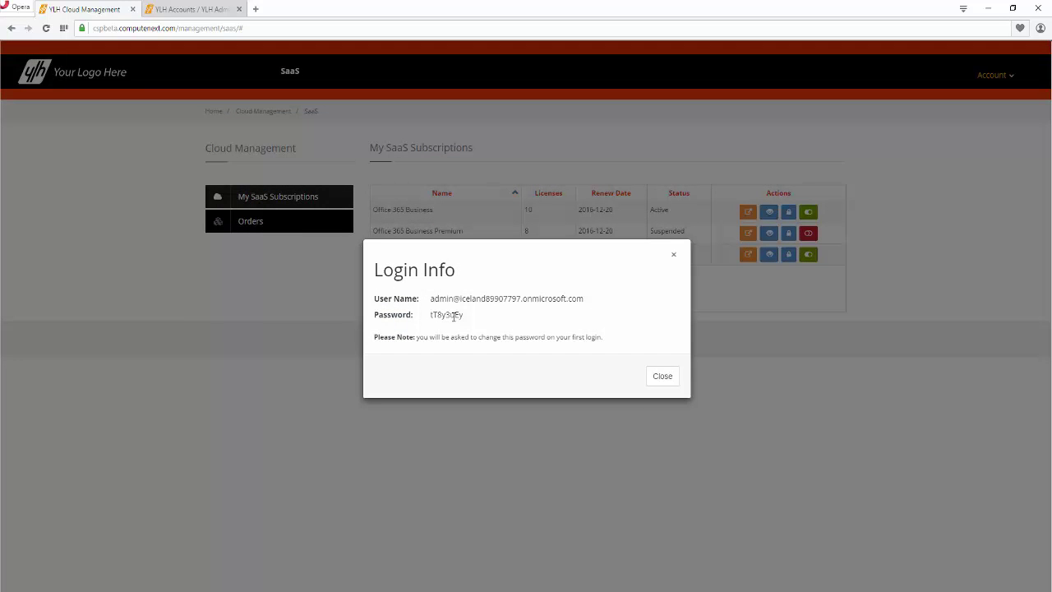
pyautogui.doubleClick(453, 316)
pyautogui.click(666, 377)
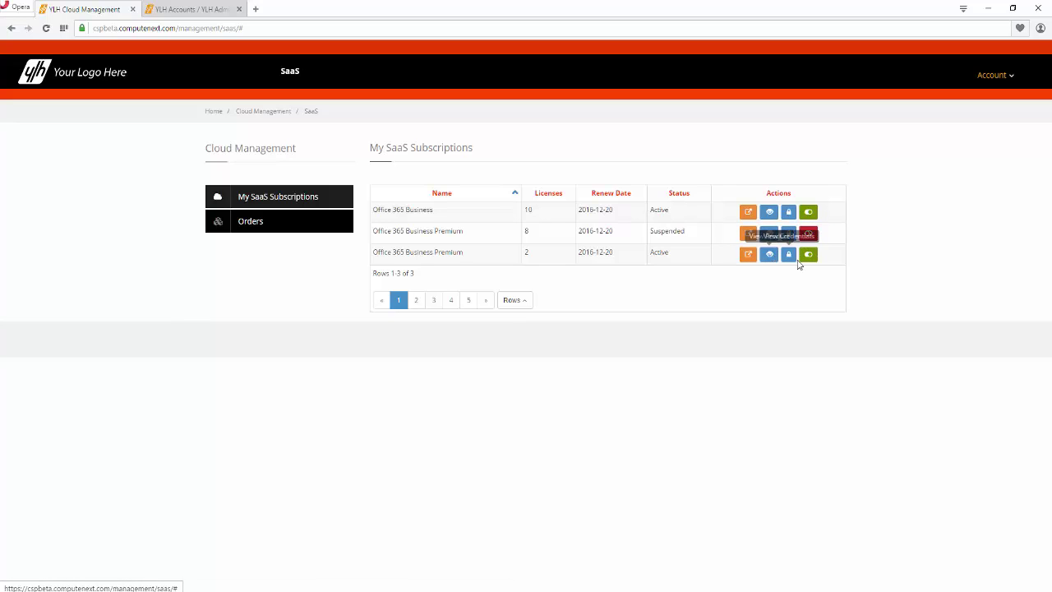
# - Open the web portal of the active Office 365 Business Premium subscription in a new browser tab and switch to it
pyautogui.rightClick(769, 260)
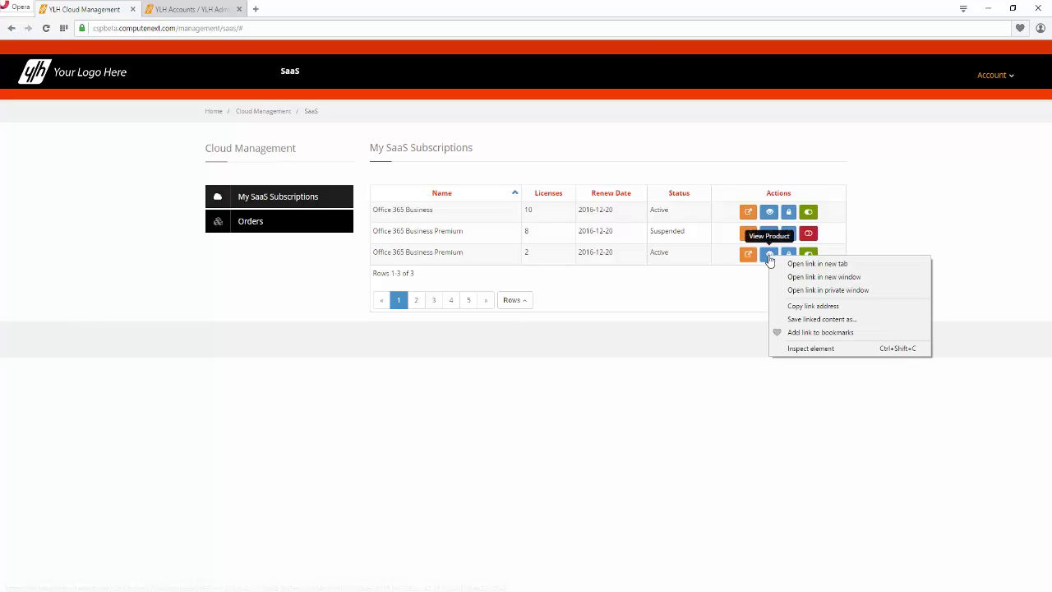
pyautogui.rightClick(748, 255)
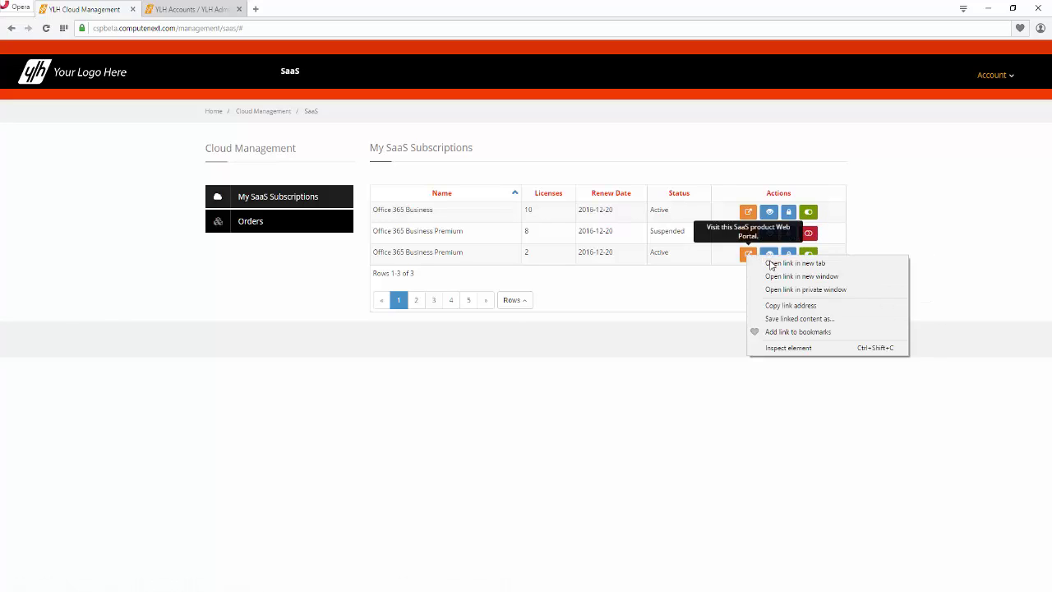
pyautogui.click(770, 263)
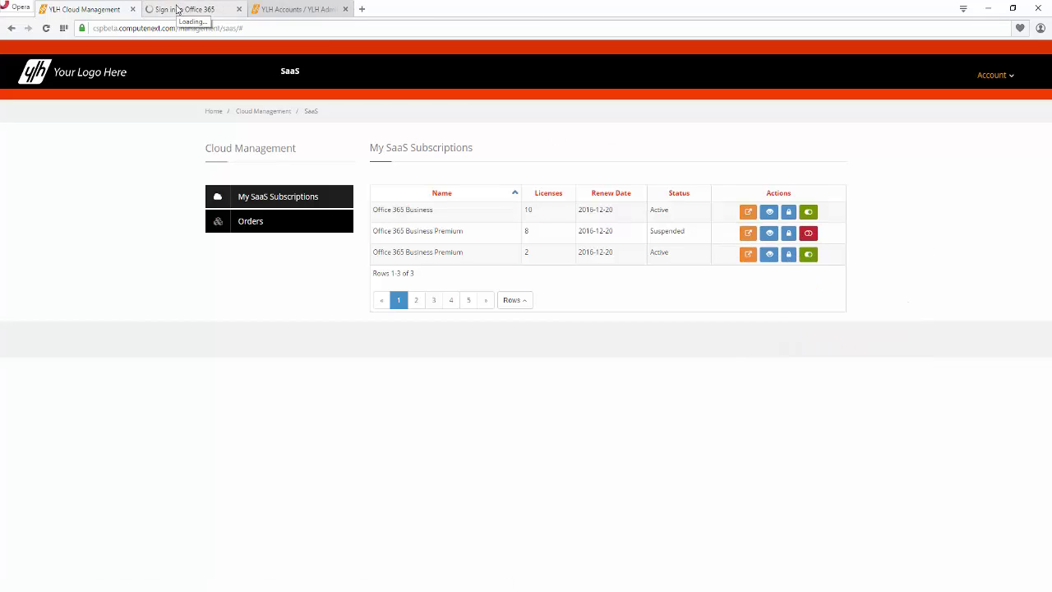
pyautogui.click(189, 10)
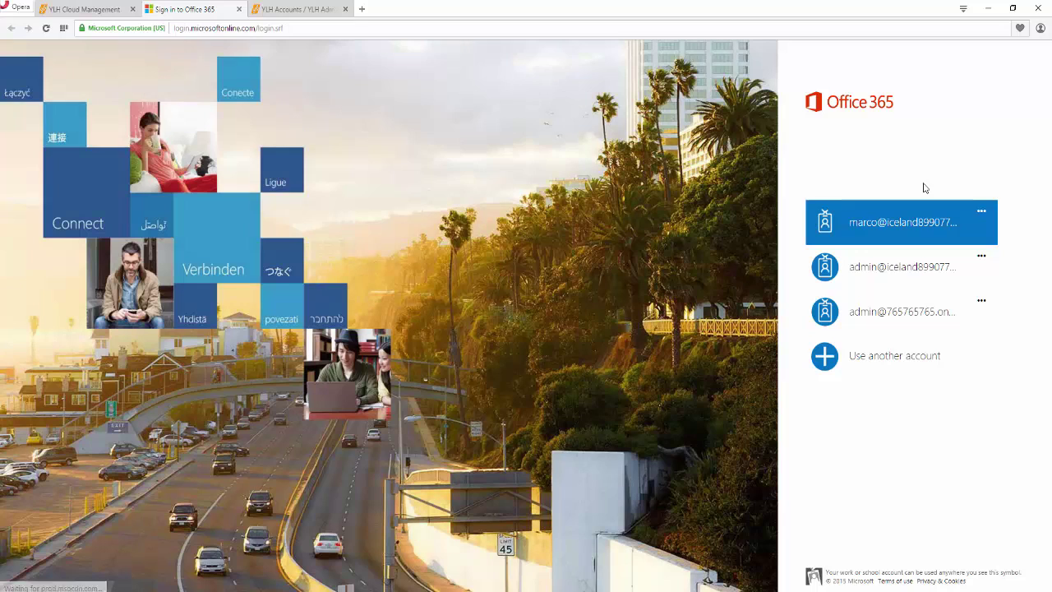
# - Sign in to Office 365 with the subscription's admin account and select CSPEUCompanyA1 in the Active Users list
pyautogui.click(927, 271)
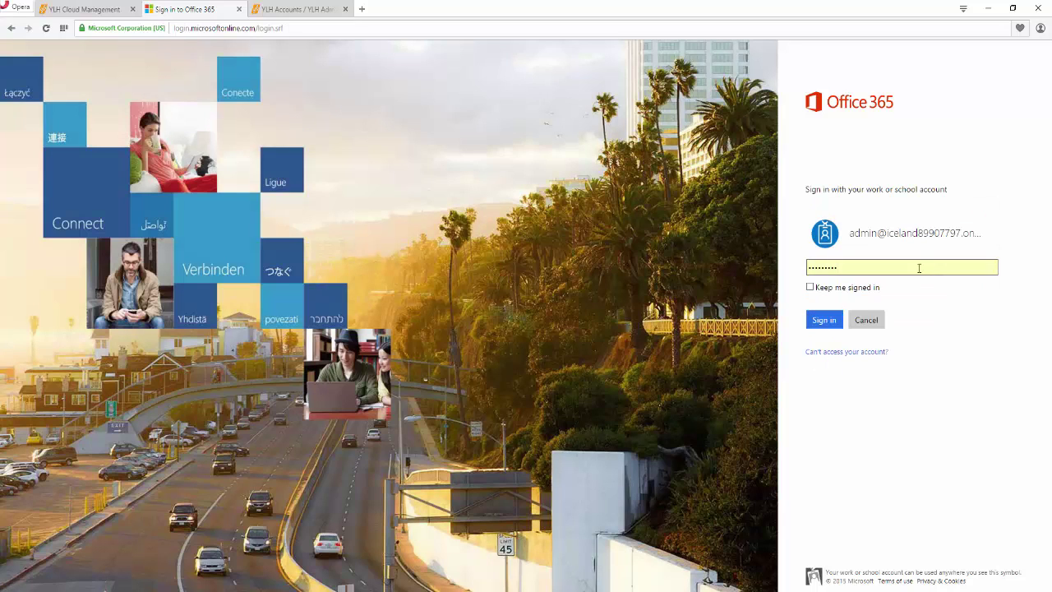
pyautogui.click(829, 323)
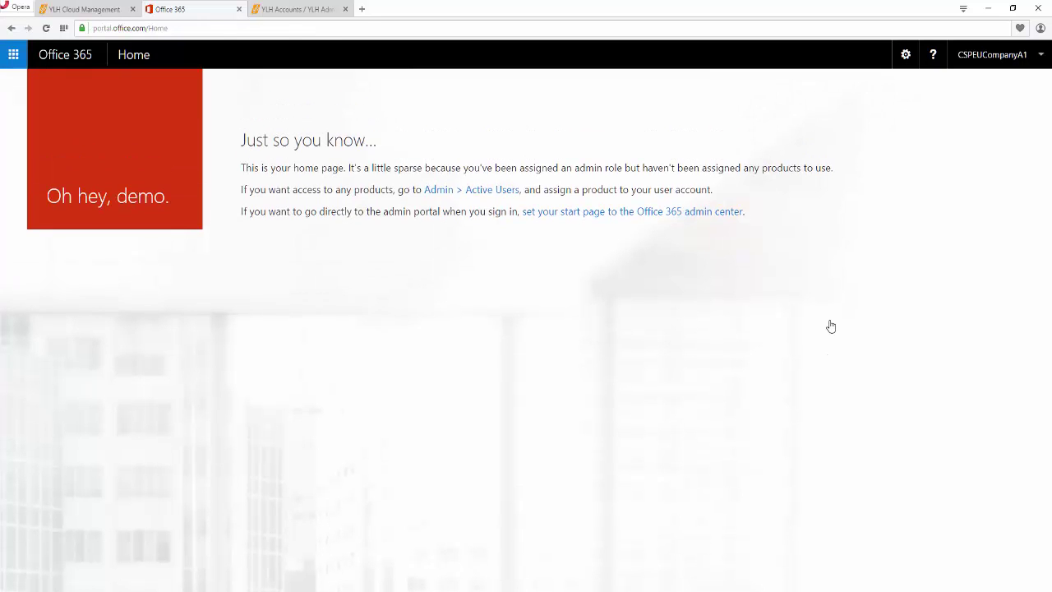
pyautogui.click(504, 192)
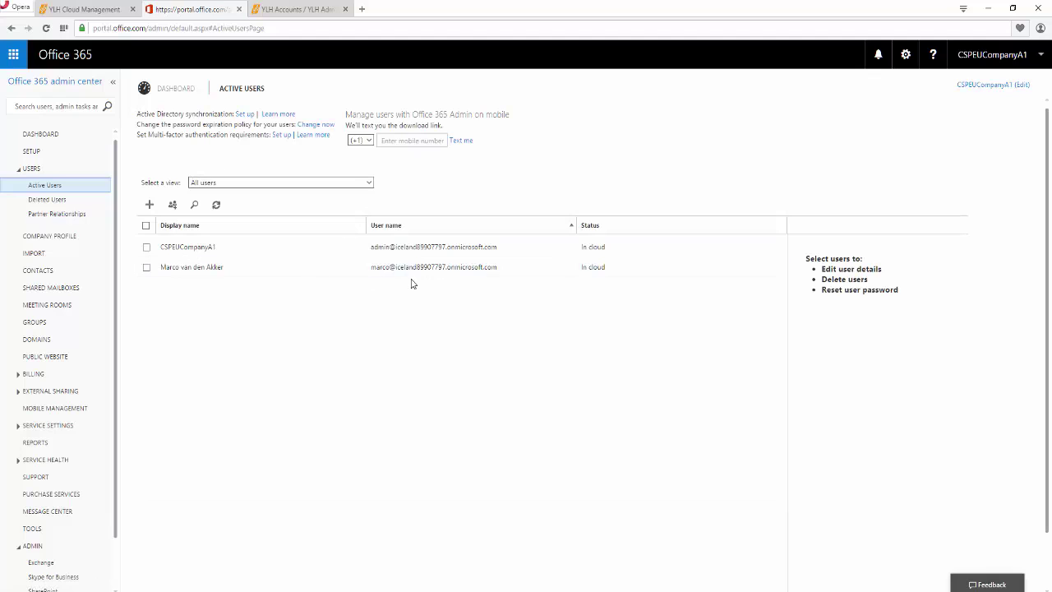
pyautogui.click(321, 252)
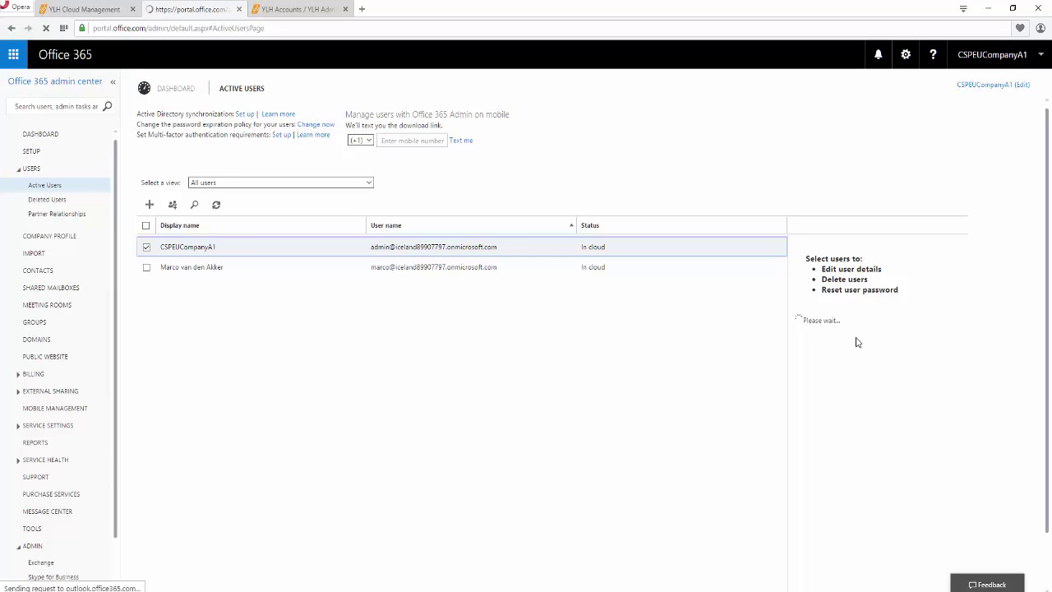
# - Return to the YLH Cloud Management page and open the Orders list
pyautogui.click(97, 10)
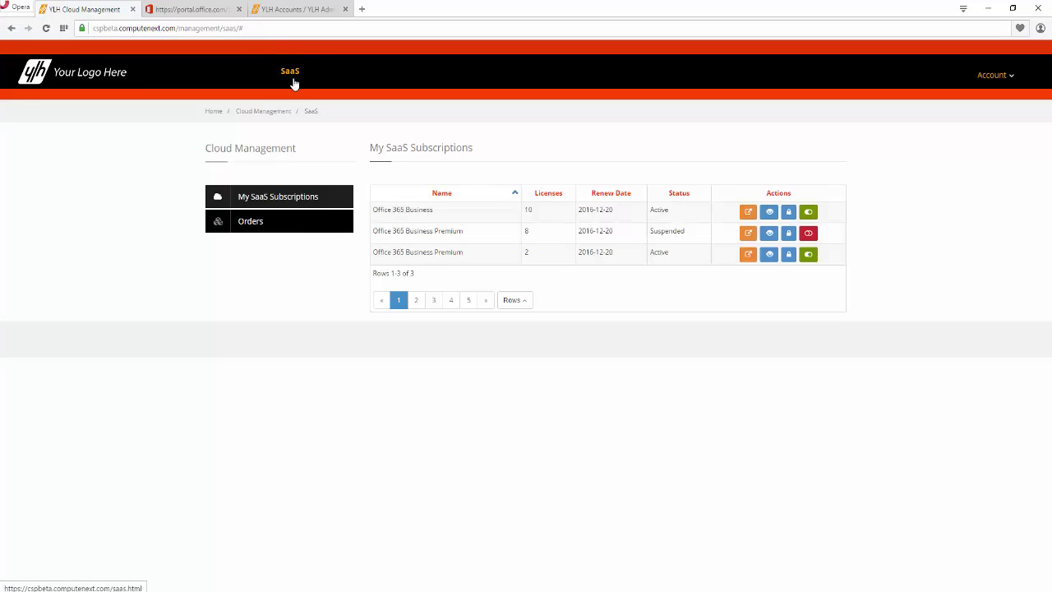
pyautogui.click(258, 224)
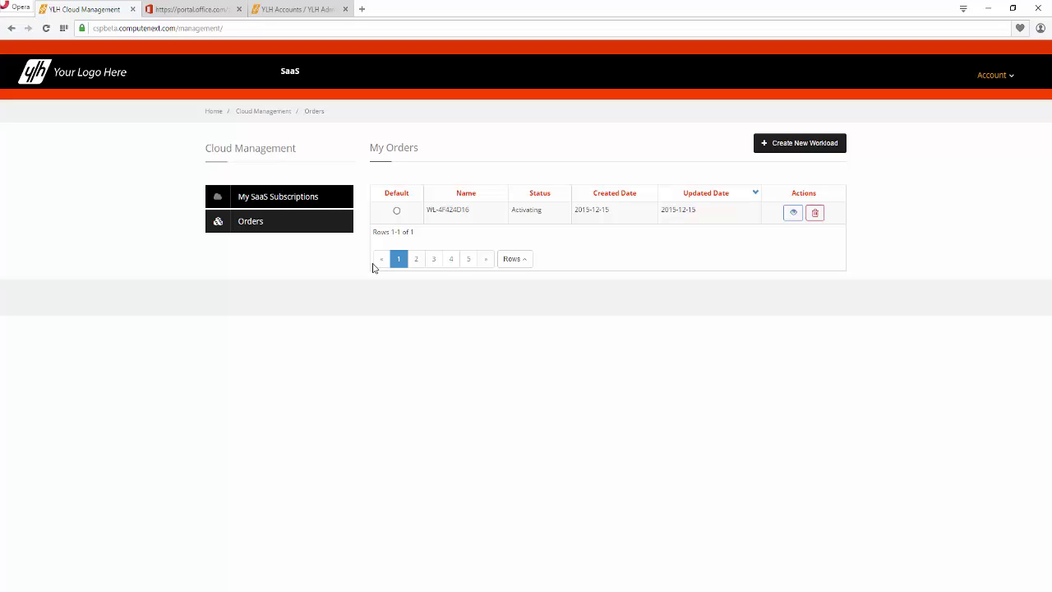
# - Switch to the YLH admin portal and open the ready workloads of the CSP EU Company A1 account
pyautogui.click(293, 9)
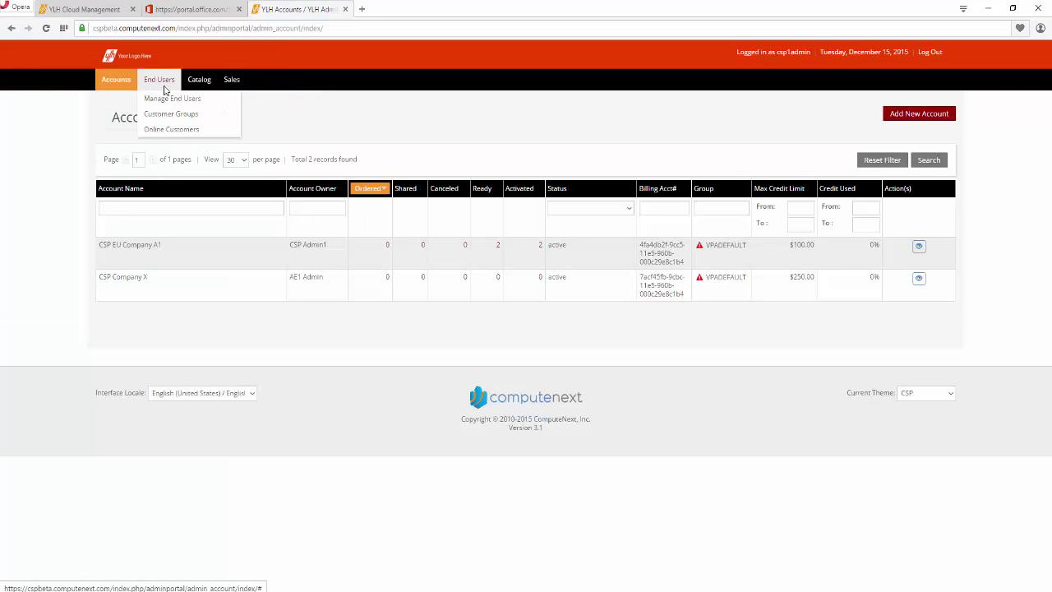
pyautogui.moveTo(188, 91)
pyautogui.moveTo(228, 85)
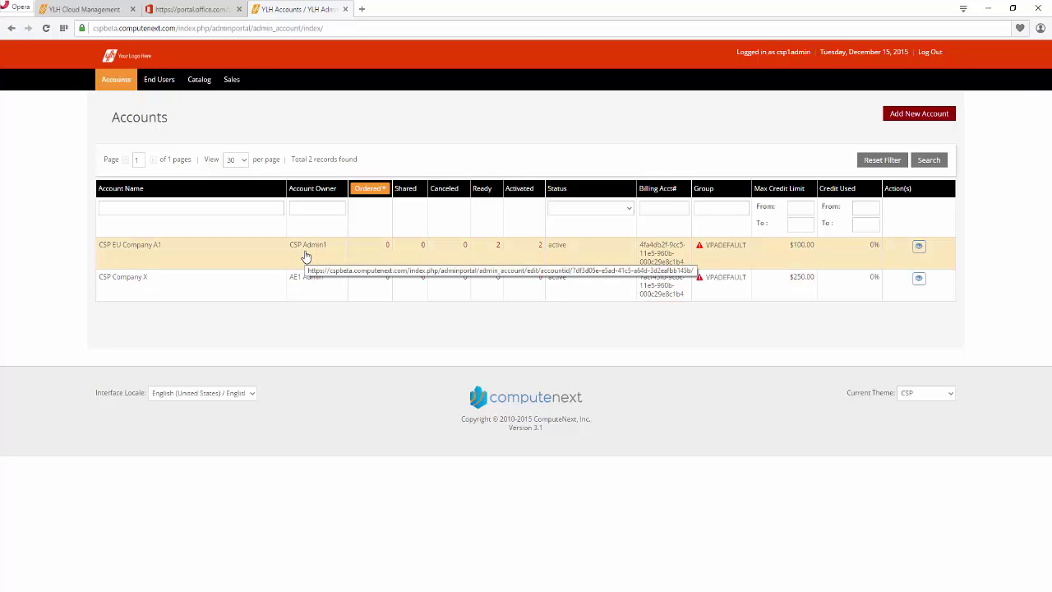
pyautogui.click(497, 250)
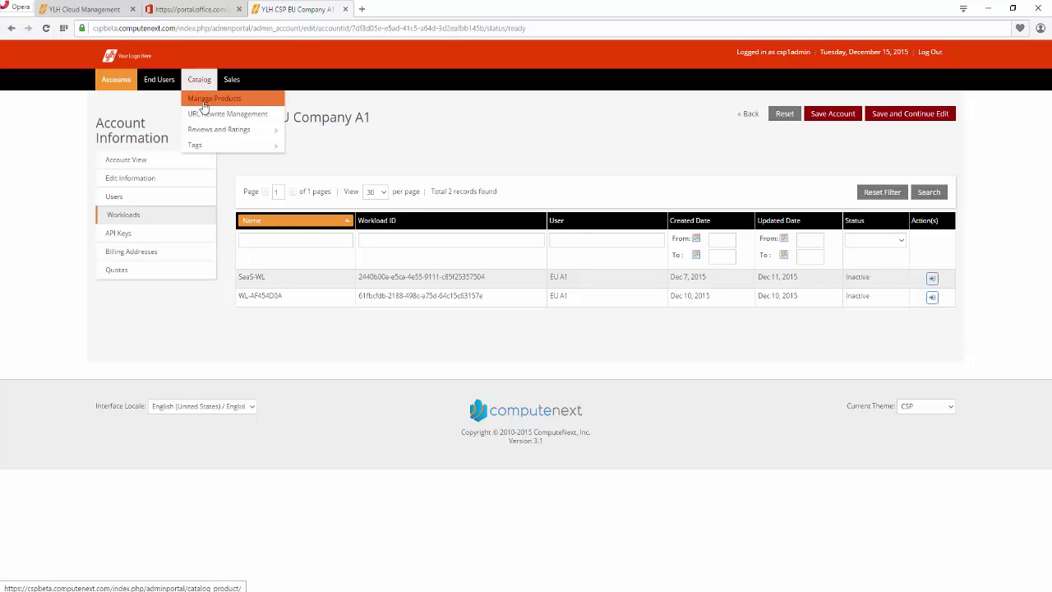
# - Open the catalog's Manage Products page and look through the listed Office 365 and virtual machine products
pyautogui.click(227, 105)
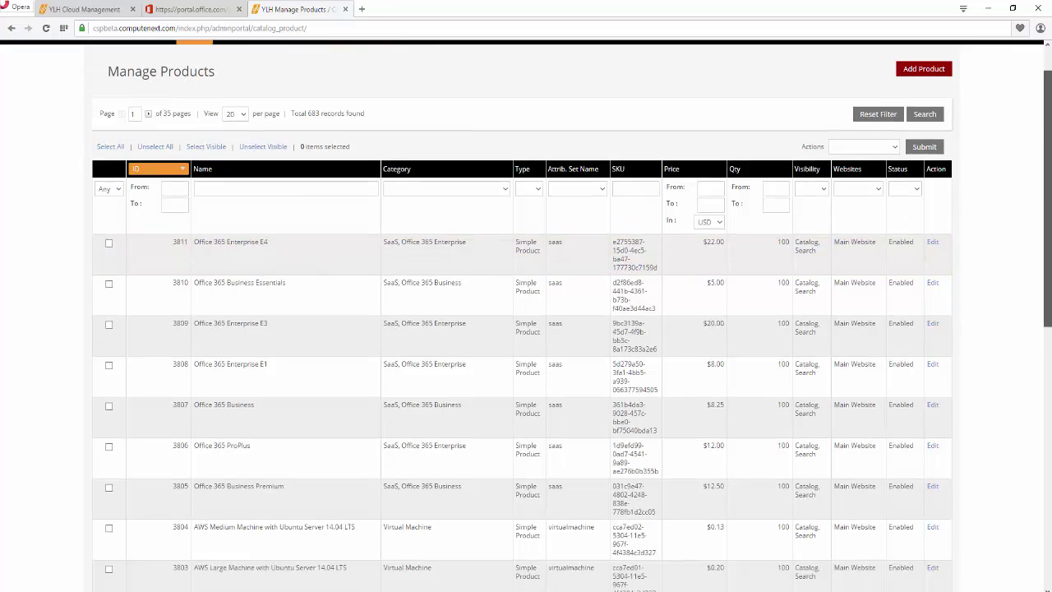
pyautogui.scroll(-3, 300, 417)
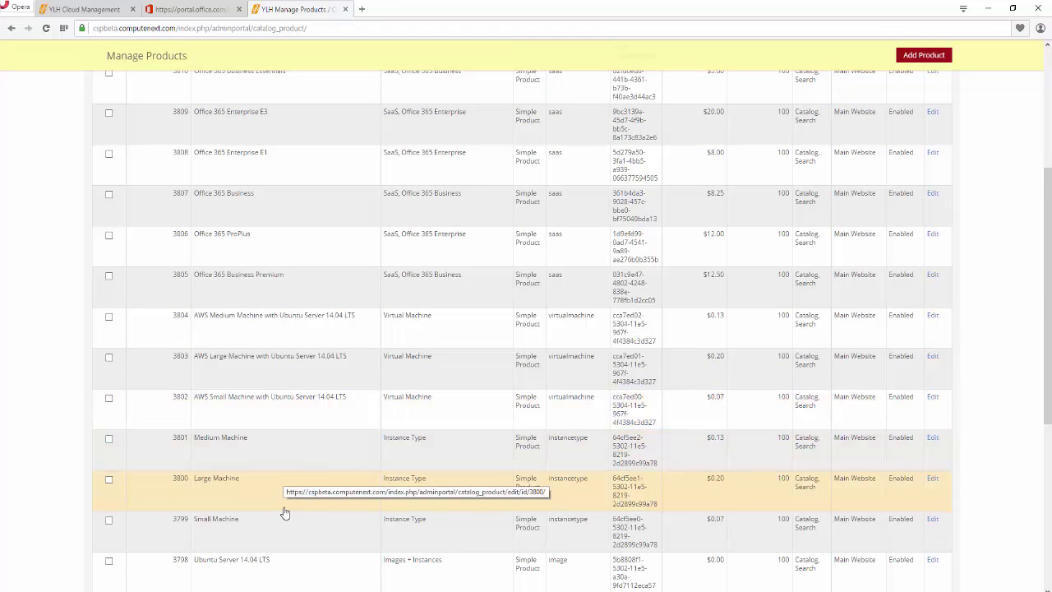
pyautogui.moveTo(1047, 264); pyautogui.dragTo(1048, 116)
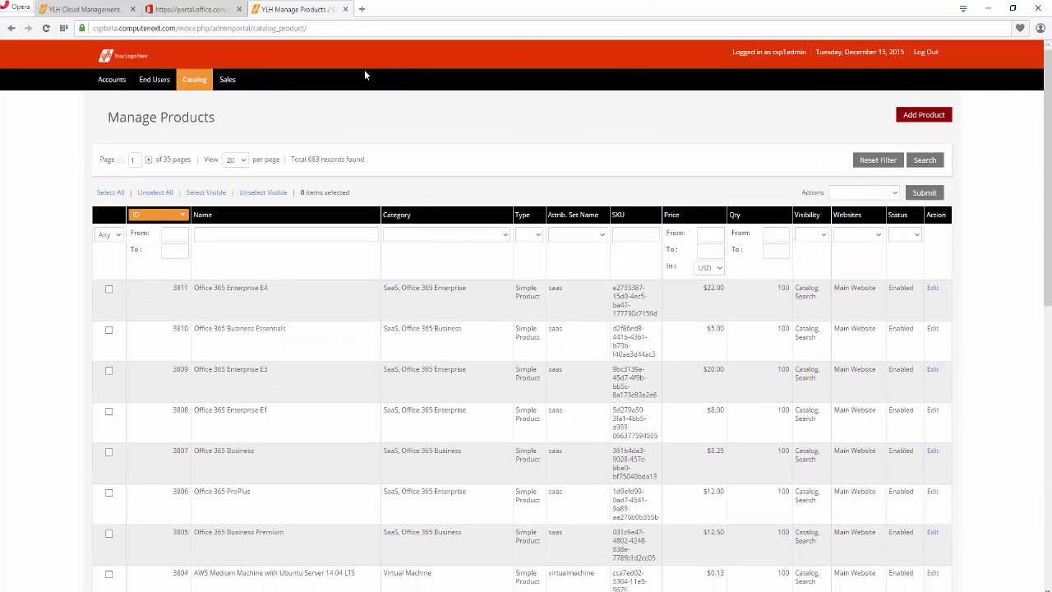
# - Review the CN Orders list of the admin portal and open the CN Invoices list
pyautogui.moveTo(234, 88)
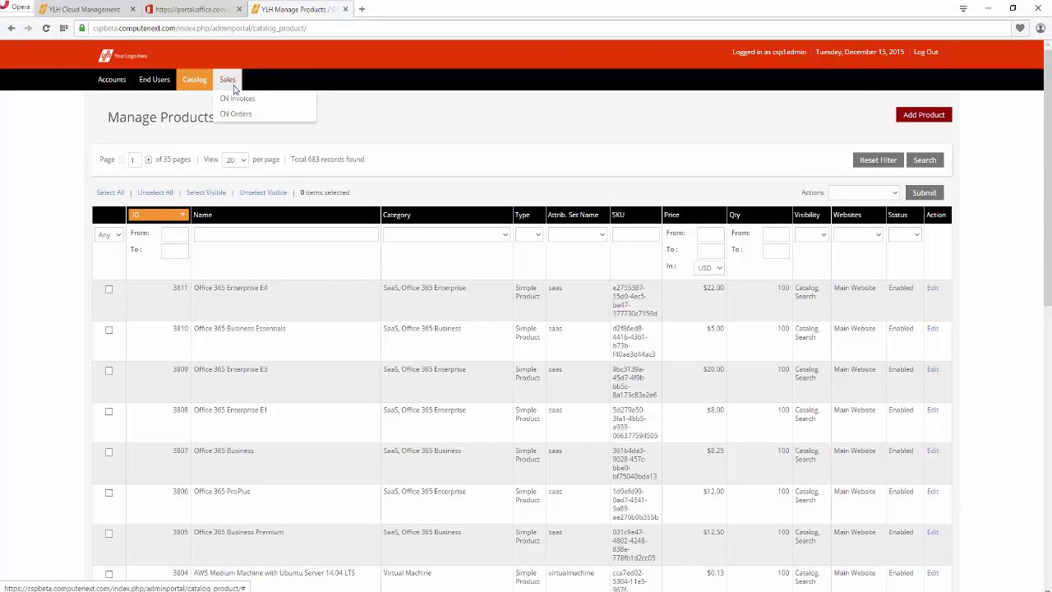
pyautogui.click(261, 120)
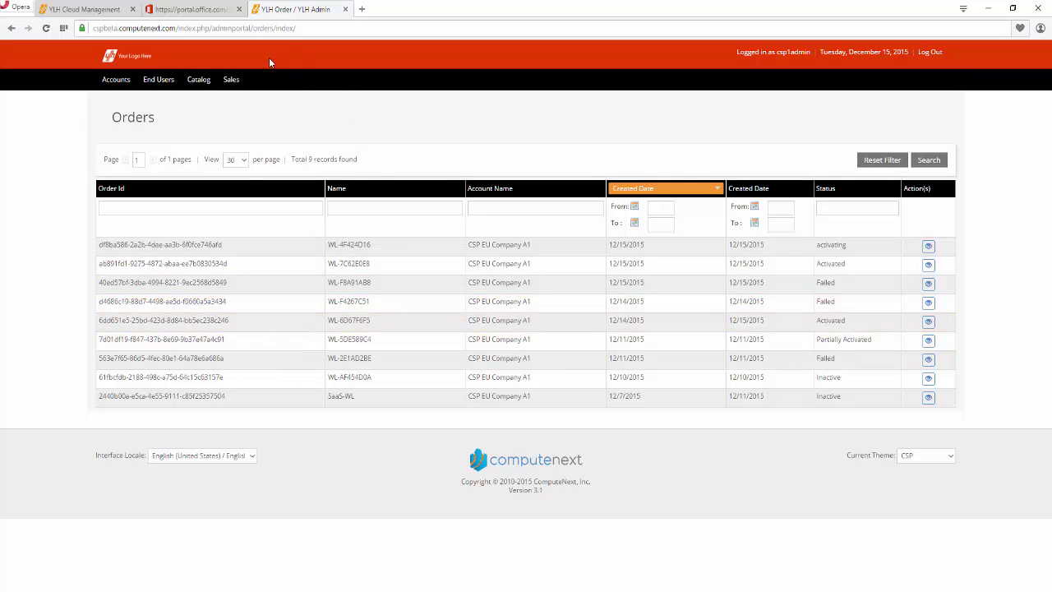
pyautogui.moveTo(232, 79)
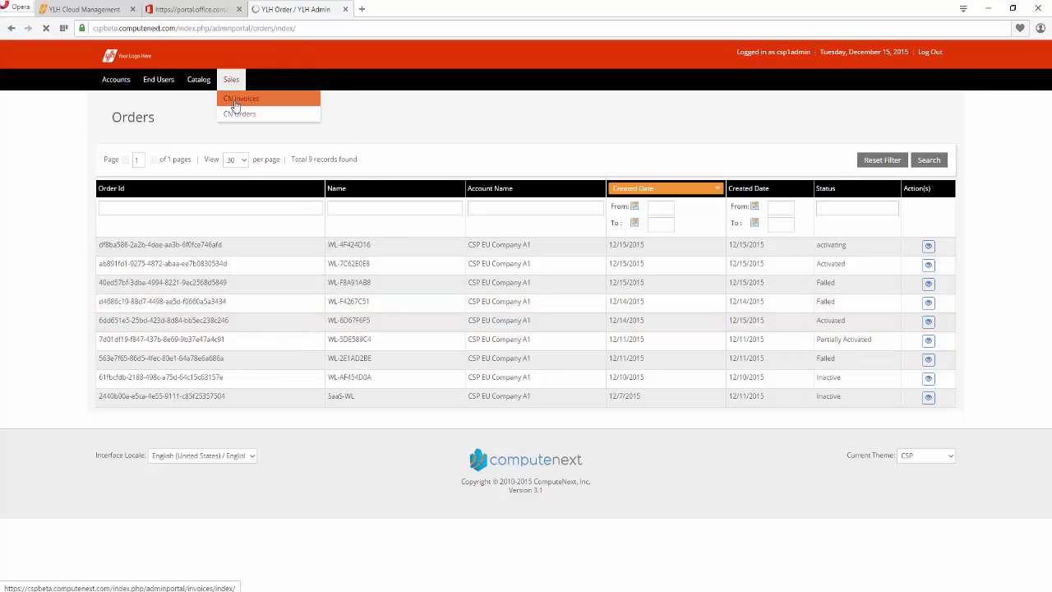
pyautogui.click(236, 99)
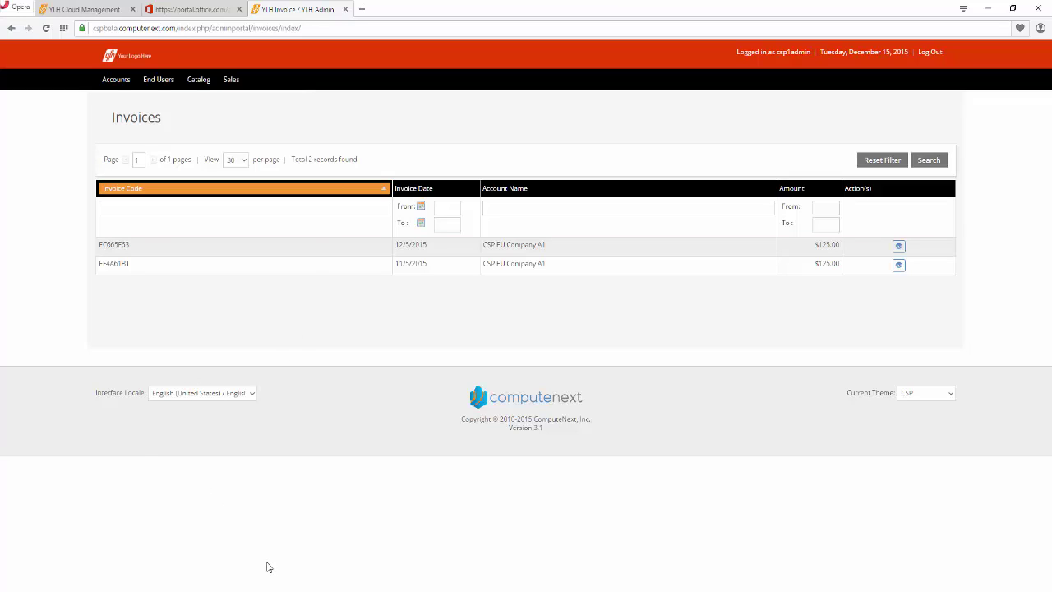
pyautogui.click(304, 569)
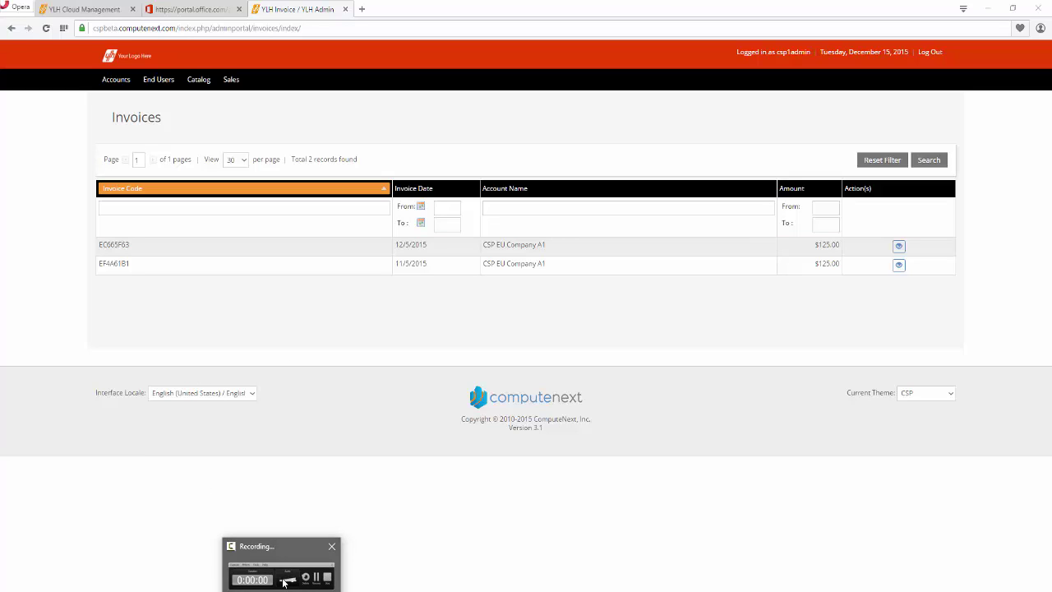